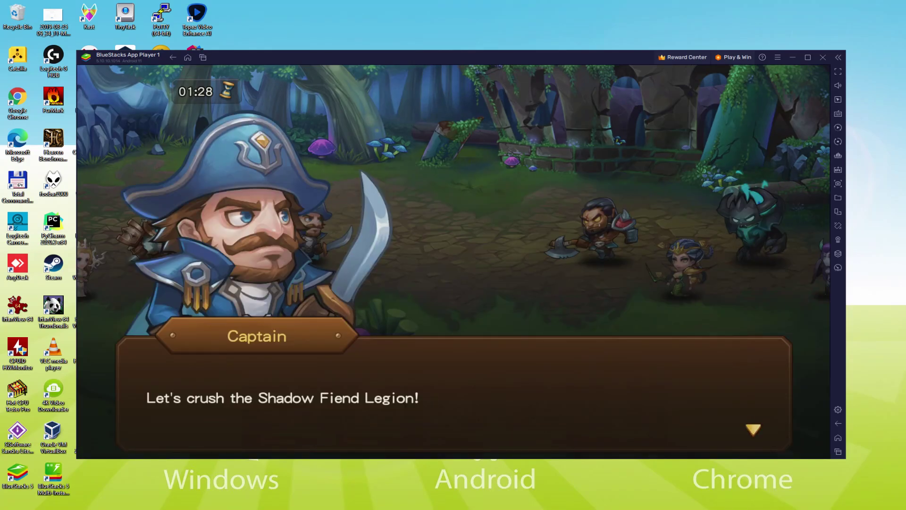
Advance the Captain, Shadow Fiend and Divine Bull dialogue, and cast Divine Bull's skill in the opening battle.
{"action": "left_click", "coordinate": [576, 427]}
{"action": "left_click", "coordinate": [633, 405]}
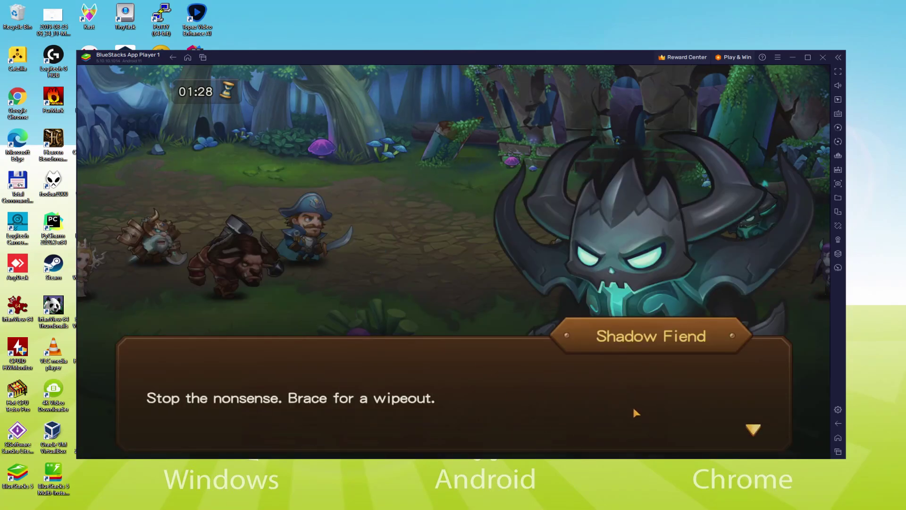
{"action": "left_click", "coordinate": [633, 405]}
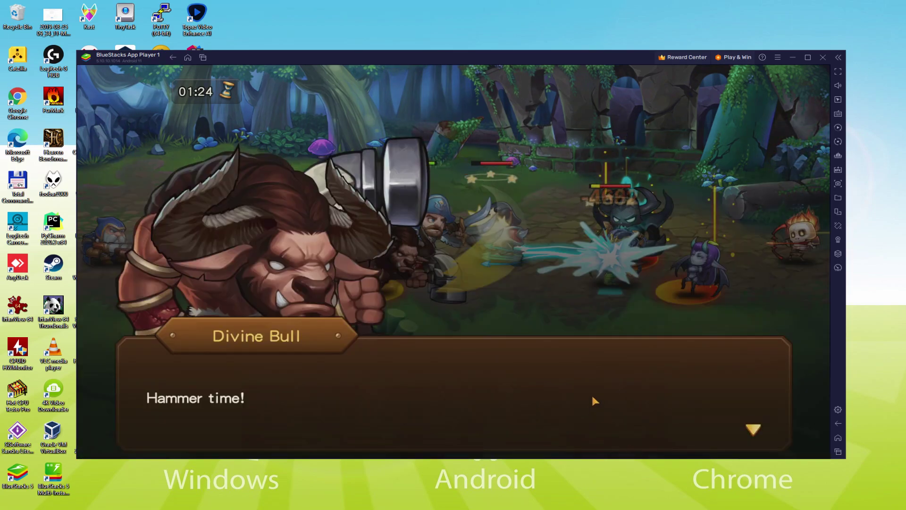
{"action": "left_click", "coordinate": [595, 401]}
{"action": "left_click", "coordinate": [536, 401]}
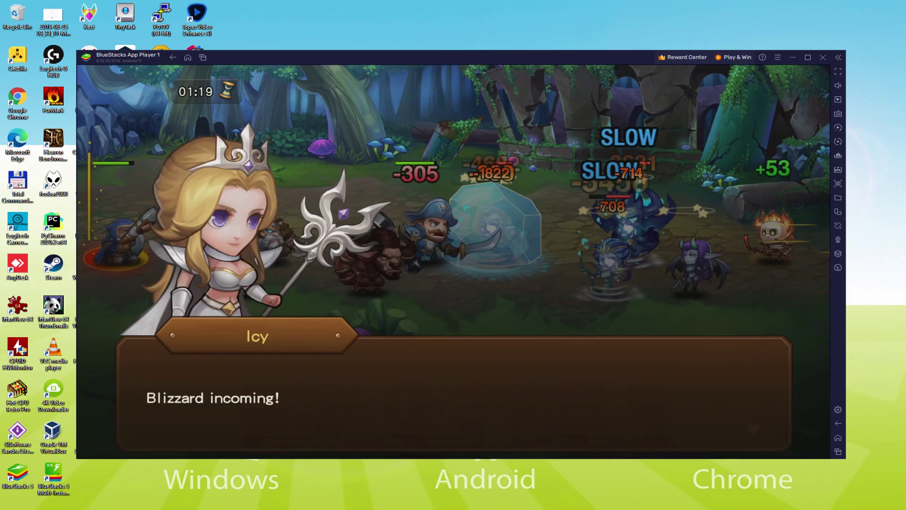
Dismiss the Icy and Sniper dialogue lines and cast each of these heroes' skills in turn.
{"action": "left_click", "coordinate": [396, 423]}
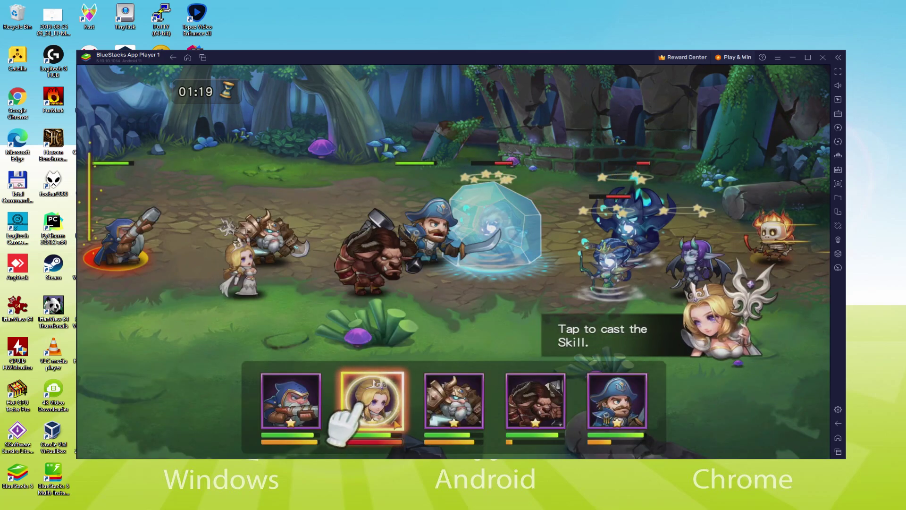
{"action": "left_click", "coordinate": [373, 401]}
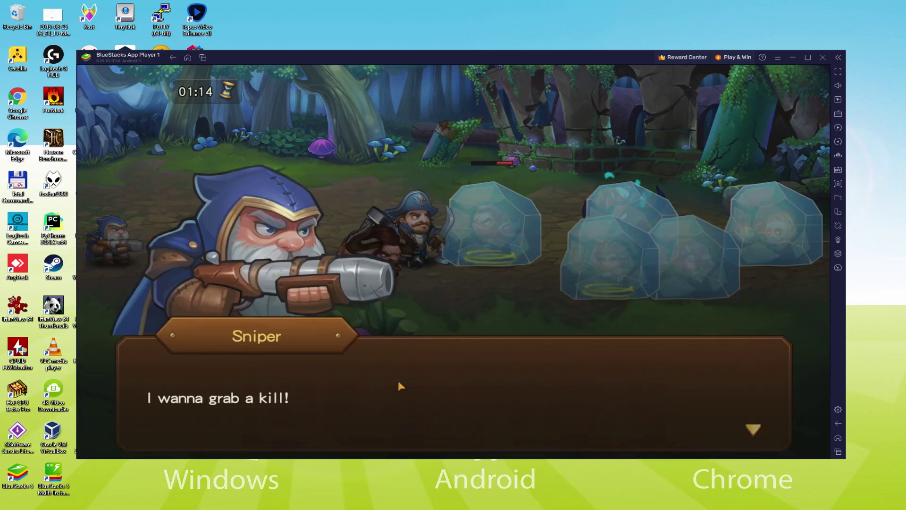
{"action": "left_click", "coordinate": [401, 386]}
{"action": "left_click", "coordinate": [312, 421]}
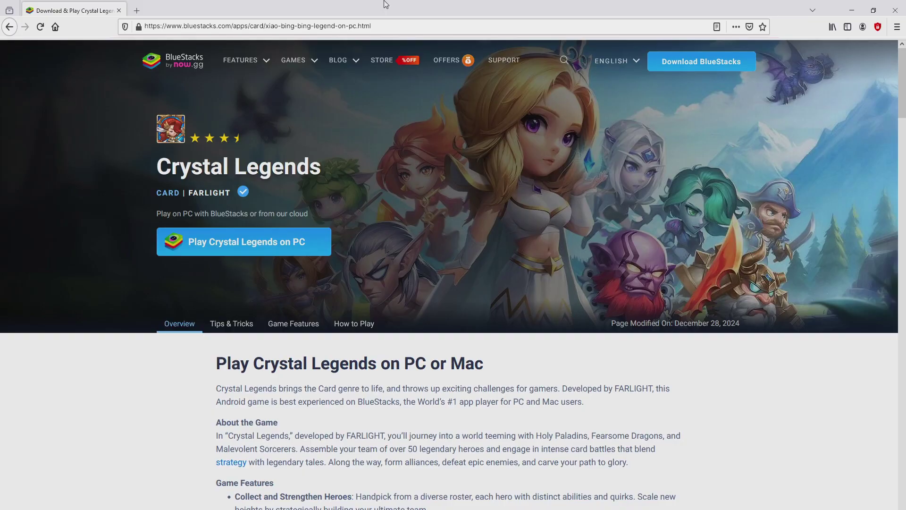
Look through the Crystal Legends page on the BlueStacks website, including the Game Features section, and return to its beginning.
{"action": "key", "text": "Down"}
{"action": "key", "text": "Down"}
{"action": "key", "text": "Down"}
{"action": "key", "text": "Down"}
{"action": "key", "text": "Down"}
{"action": "key", "text": "Down"}
{"action": "key", "text": "Down"}
{"action": "key", "text": "Down"}
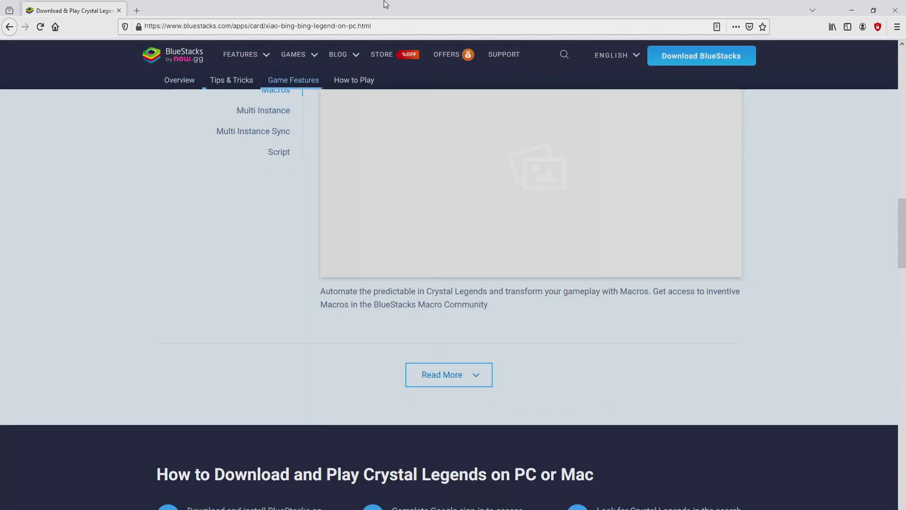
{"action": "key", "text": "Up"}
{"action": "key", "text": "Up"}
{"action": "key", "text": "Up"}
{"action": "key", "text": "Up"}
{"action": "key", "text": "Up"}
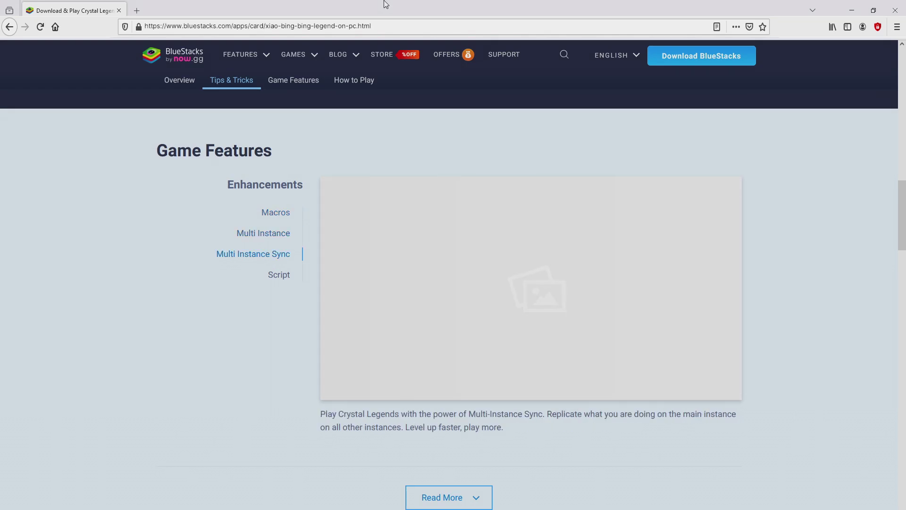
{"action": "key", "text": "Home"}
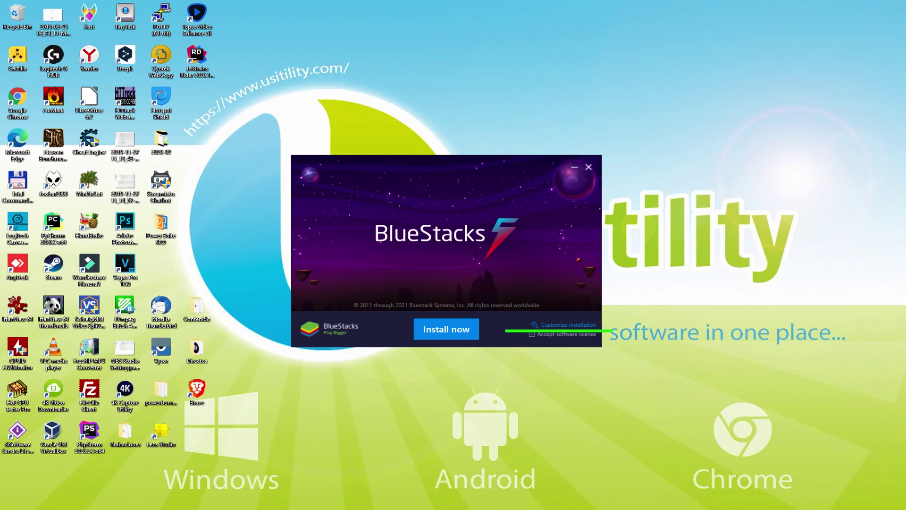
Start the BlueStacks 5 installation with the software license accepted.
{"action": "left_click", "coordinate": [555, 323]}
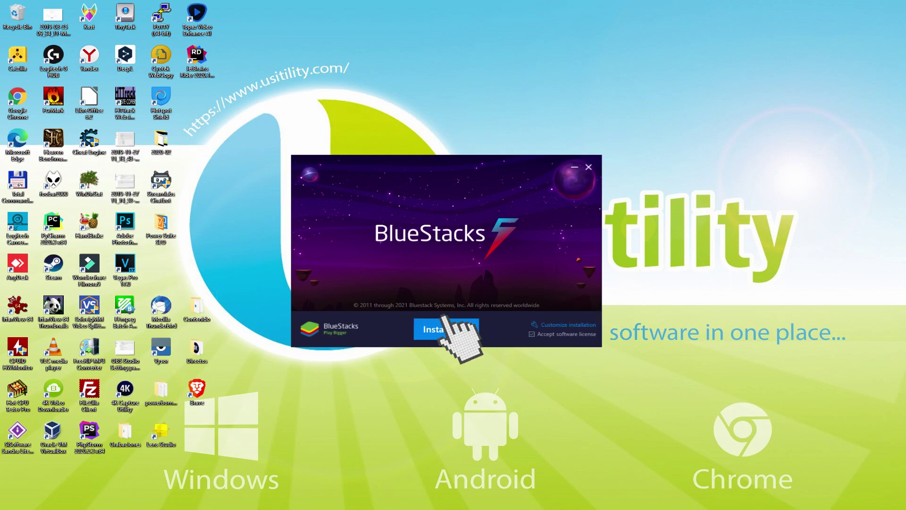
{"action": "left_click", "coordinate": [447, 329]}
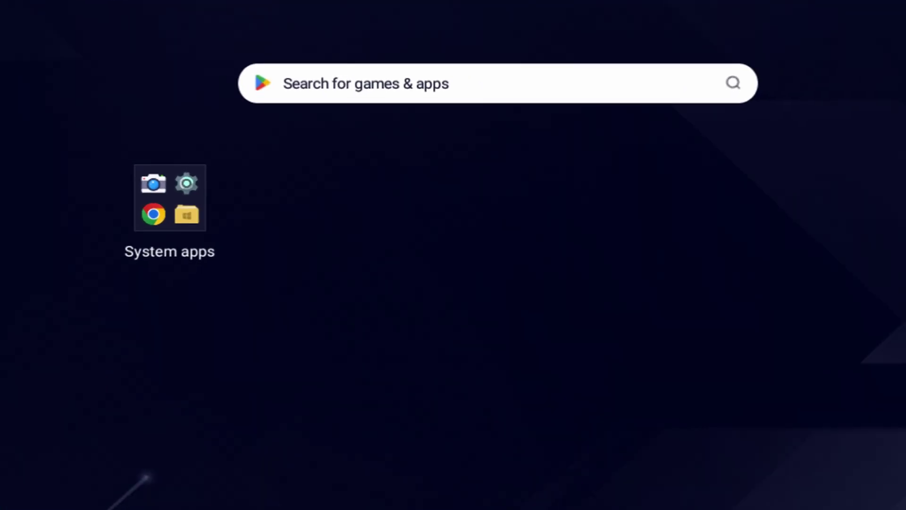
Open the Play Store from the System apps folder and start signing in to Google Play.
{"action": "left_click", "coordinate": [130, 201]}
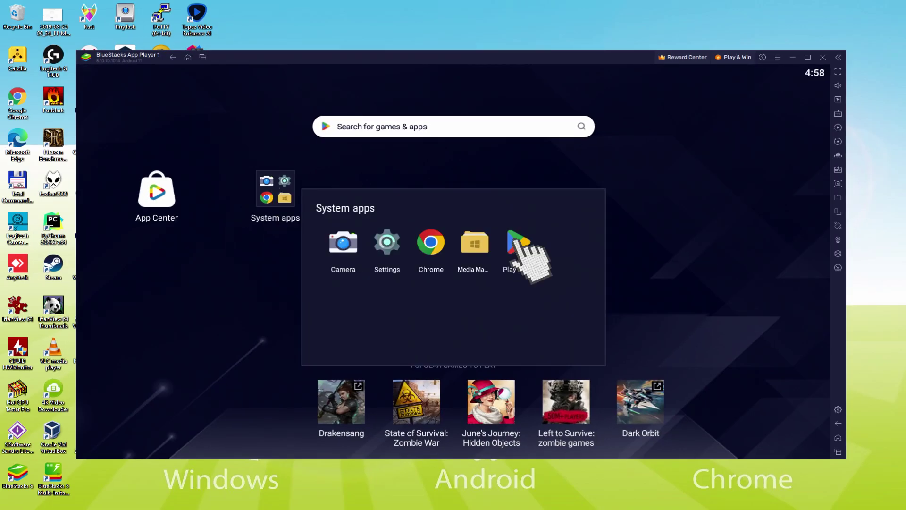
{"action": "left_click", "coordinate": [517, 242]}
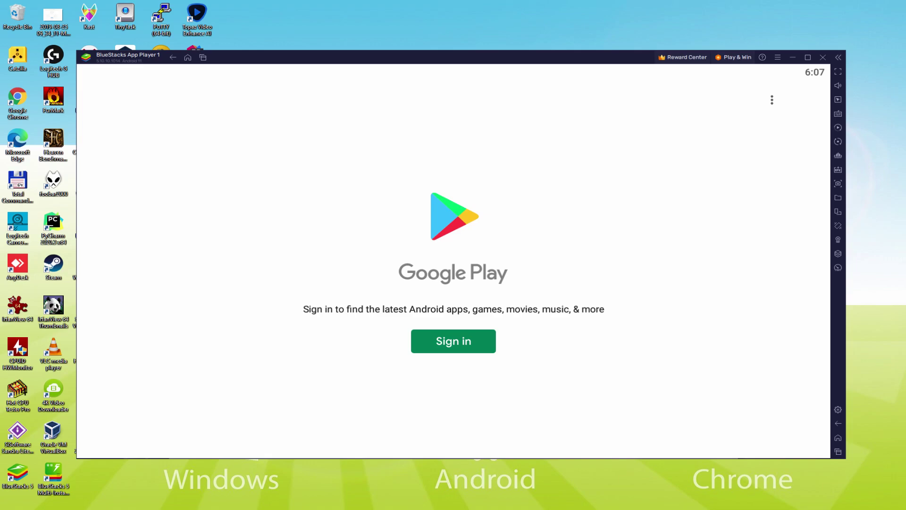
{"action": "left_click", "coordinate": [453, 341]}
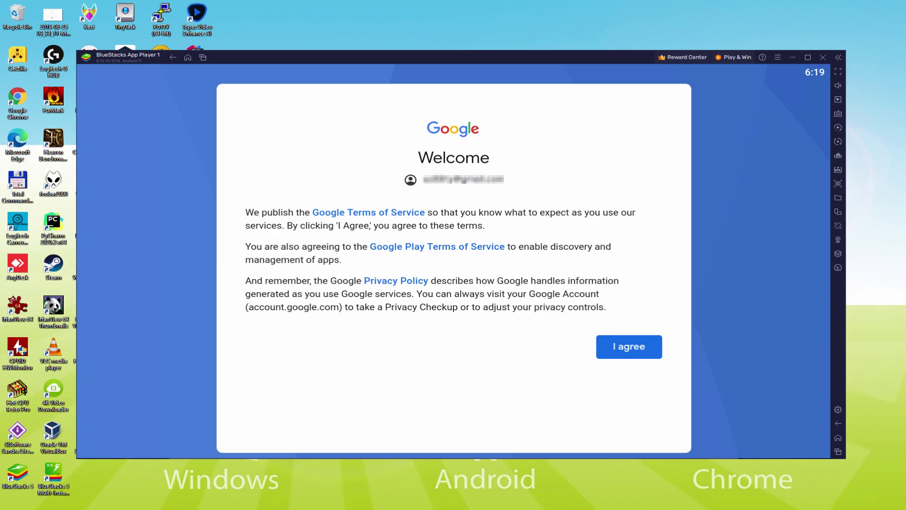
Agree to Google's terms, turn off backup to Google Drive, and accept the Google Services settings.
{"action": "left_click", "coordinate": [629, 349]}
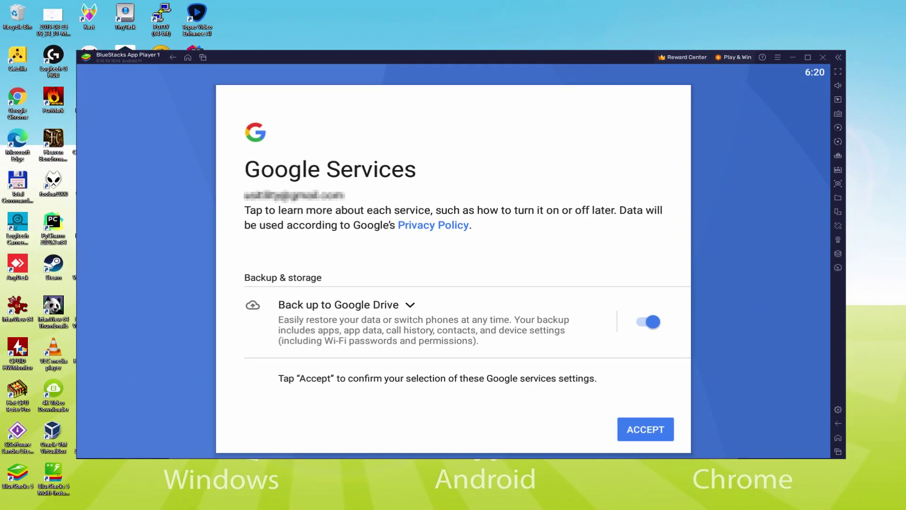
{"action": "left_click", "coordinate": [648, 322]}
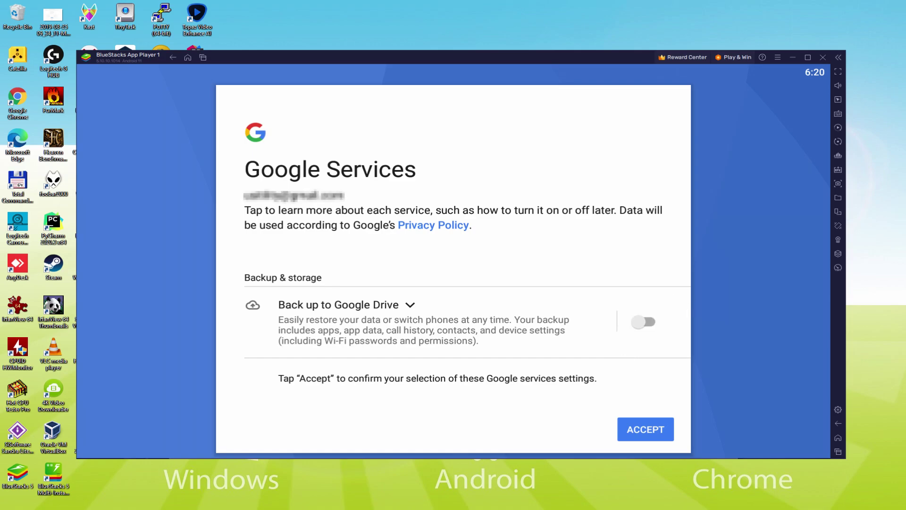
{"action": "left_click", "coordinate": [645, 428]}
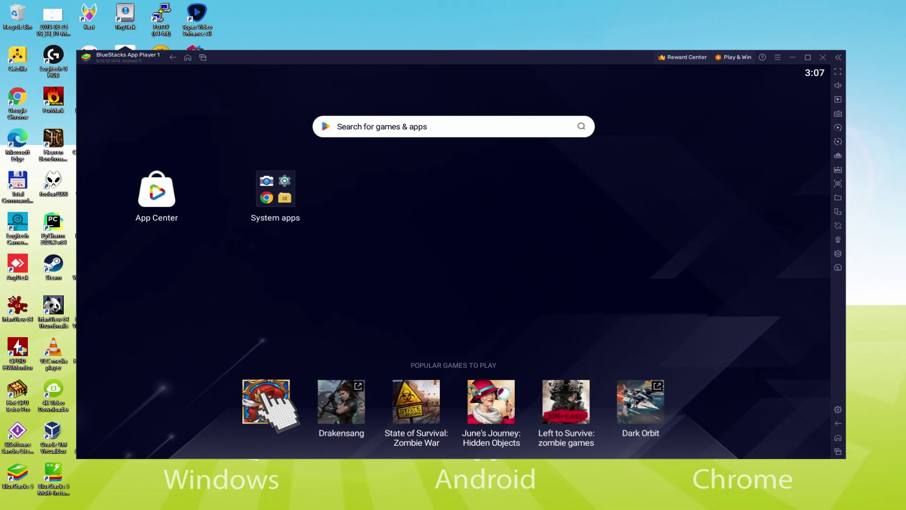
Install Crystal Legends from its Play Store page and launch it from the BlueStacks home screen.
{"action": "left_click", "coordinate": [271, 218]}
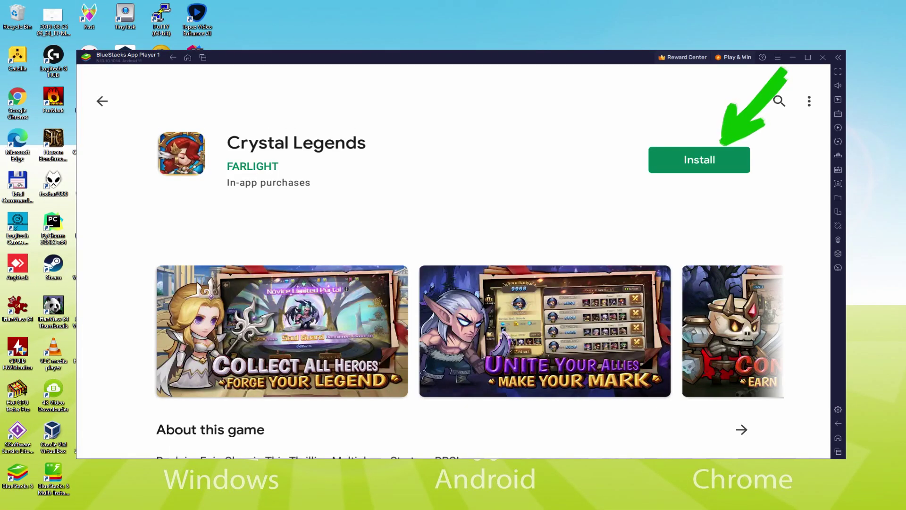
{"action": "left_click", "coordinate": [722, 154]}
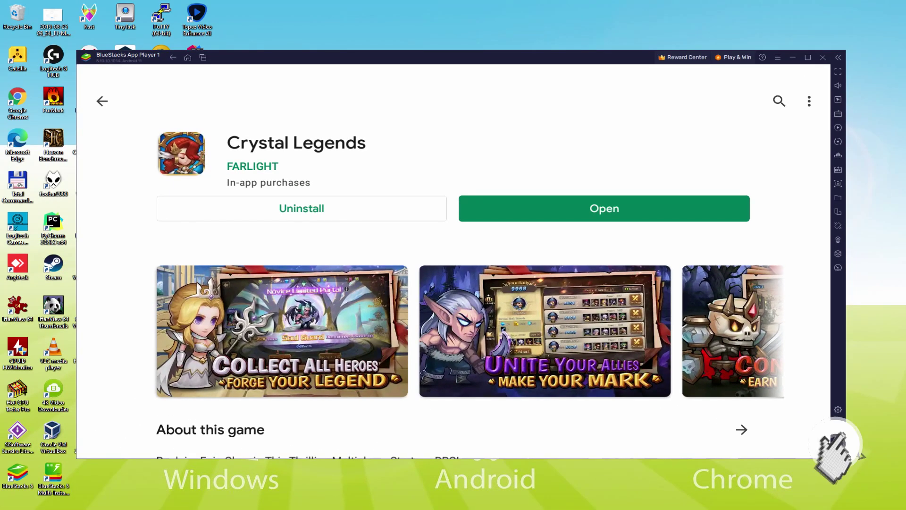
{"action": "left_click", "coordinate": [774, 350]}
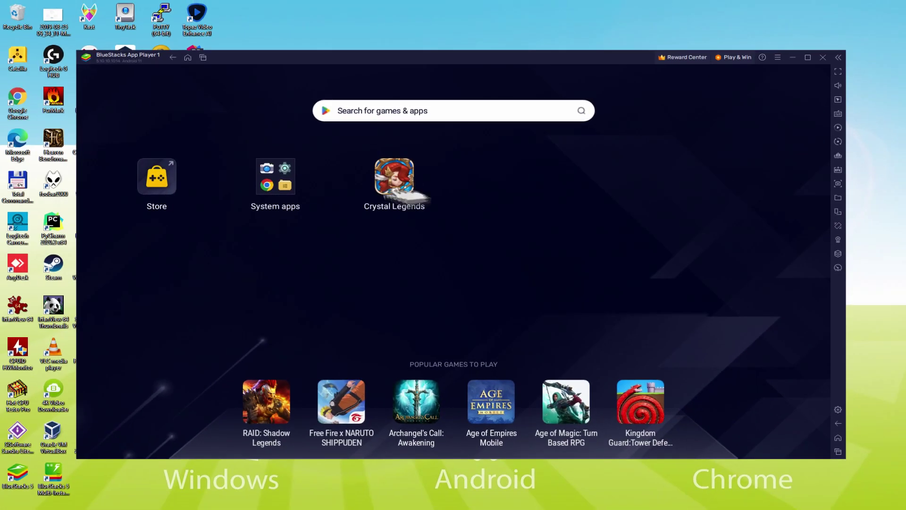
{"action": "left_click", "coordinate": [392, 177]}
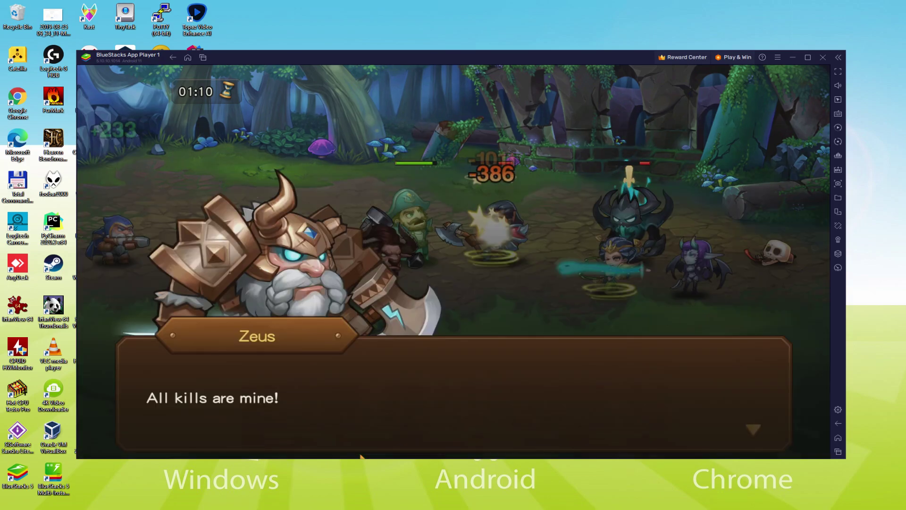
Dismiss Zeus's dialogue, cast his skill, and advance the Captain's victory dialogue.
{"action": "left_click", "coordinate": [378, 383]}
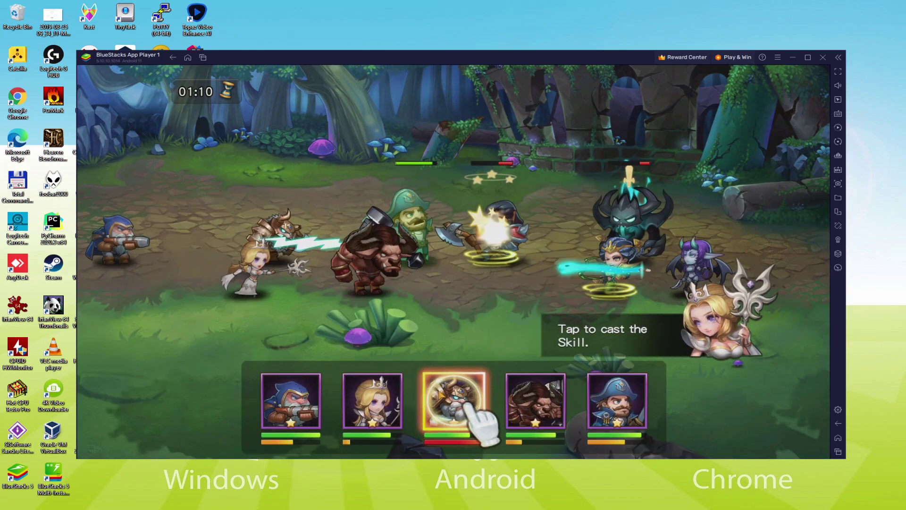
{"action": "left_click", "coordinate": [454, 401]}
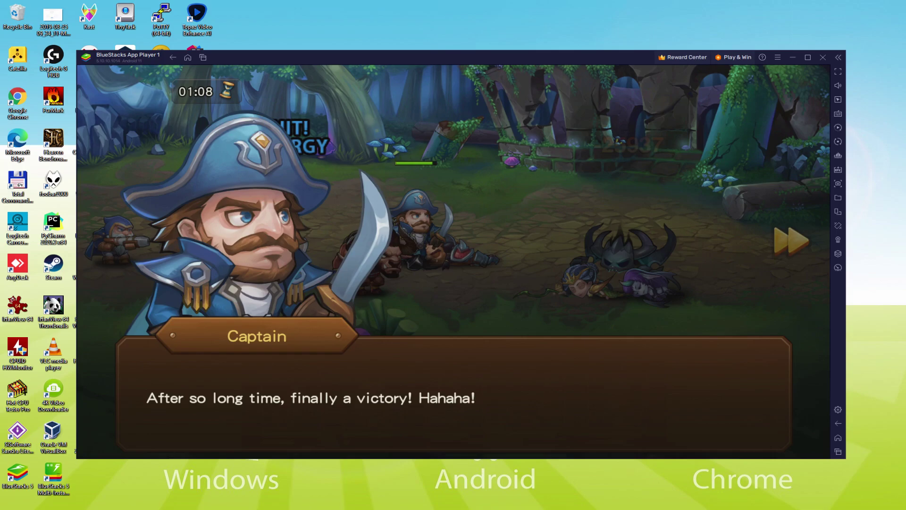
{"action": "left_click", "coordinate": [463, 418]}
{"action": "left_click", "coordinate": [454, 387]}
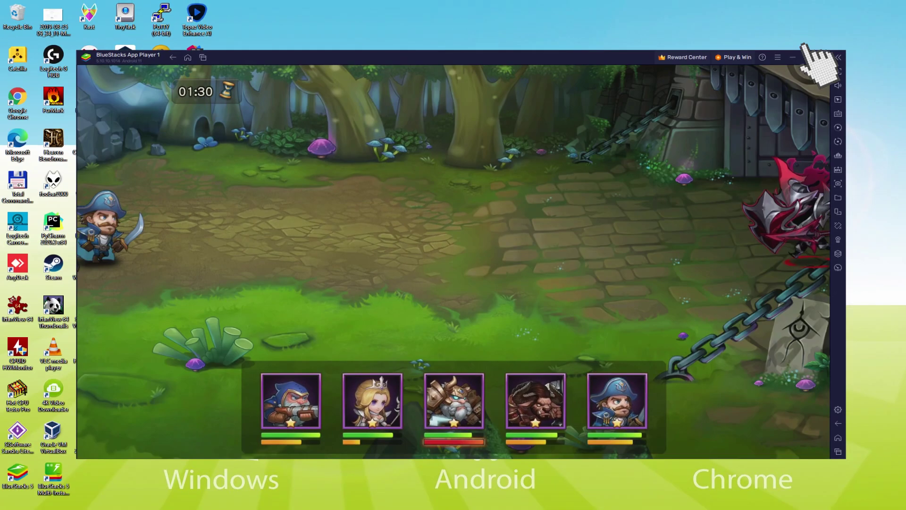
Maximize the player window and advance the dialogue through the battle against the enemy reinforcements.
{"action": "left_click", "coordinate": [727, 106]}
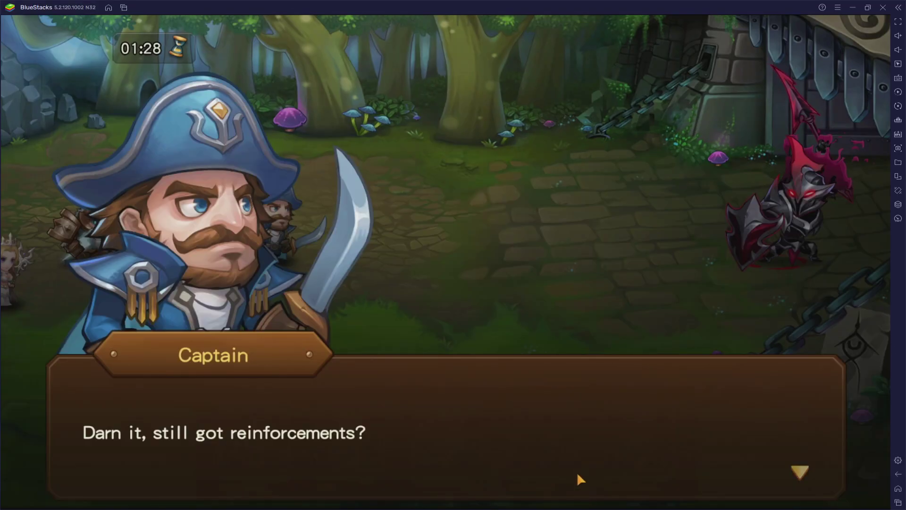
{"action": "left_click", "coordinate": [577, 472]}
{"action": "left_click", "coordinate": [574, 466]}
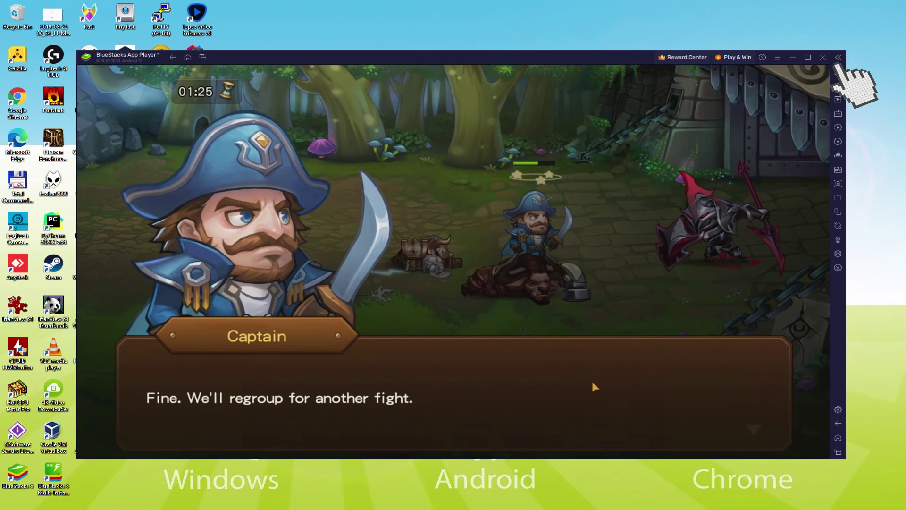
{"action": "left_click", "coordinate": [591, 378]}
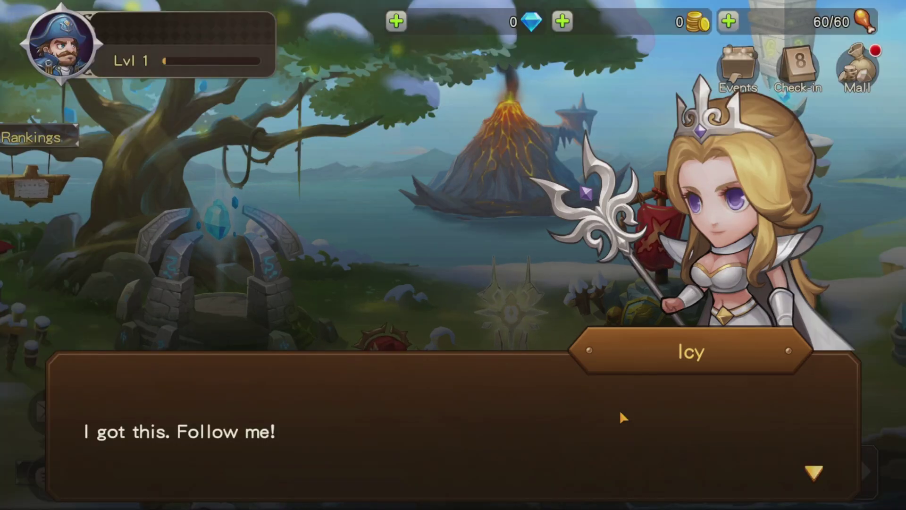
Advance Icy's dialogue in the main camp and dismiss the new hero screen for Shadow.
{"action": "left_click", "coordinate": [620, 414]}
{"action": "left_click", "coordinate": [593, 473]}
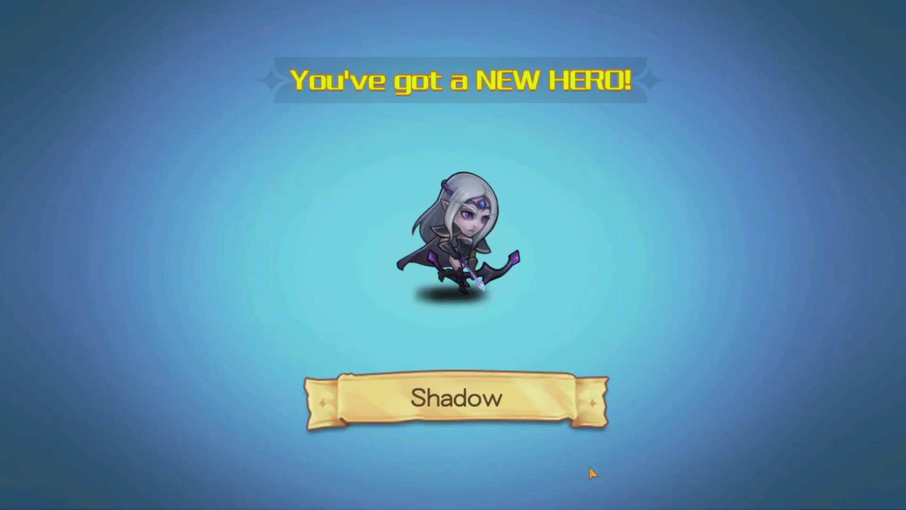
{"action": "left_click", "coordinate": [536, 441]}
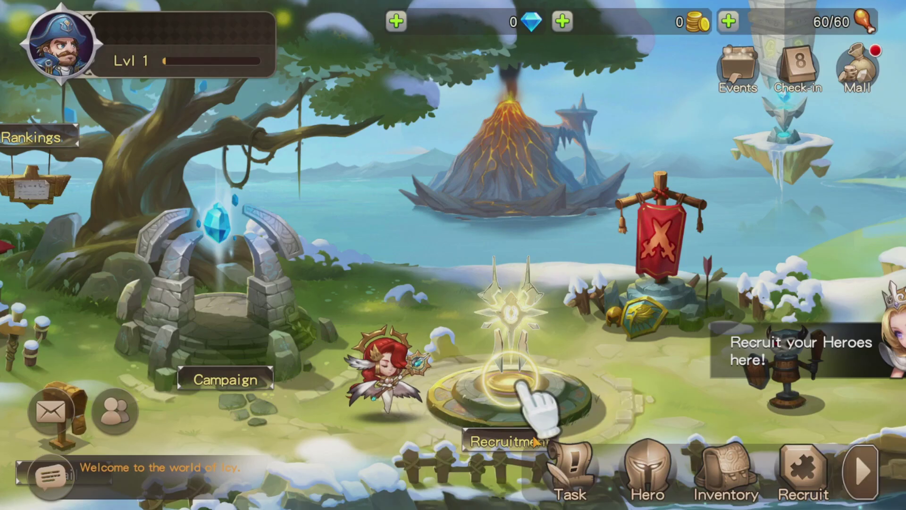
Recruit one hero from the Common Portal with the Portal Ticket, and confirm Usitility as the squad name.
{"action": "left_click", "coordinate": [505, 387]}
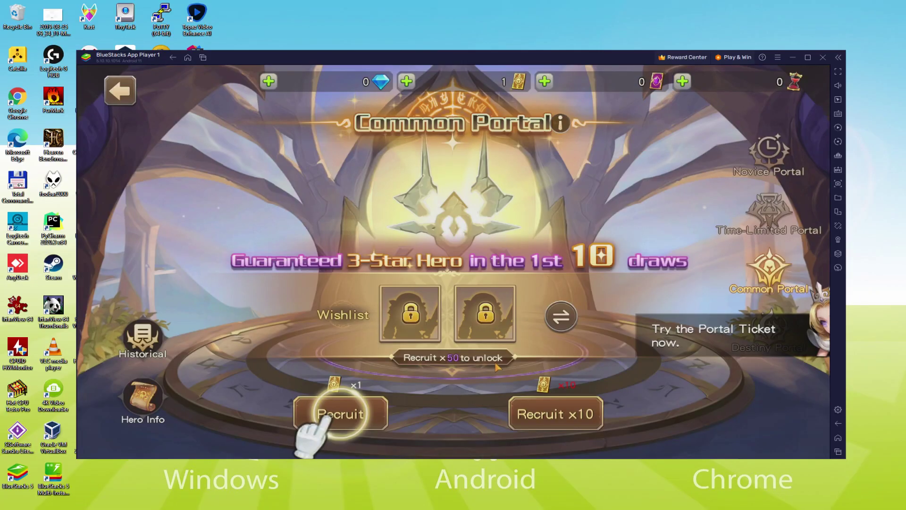
{"action": "left_click", "coordinate": [360, 427]}
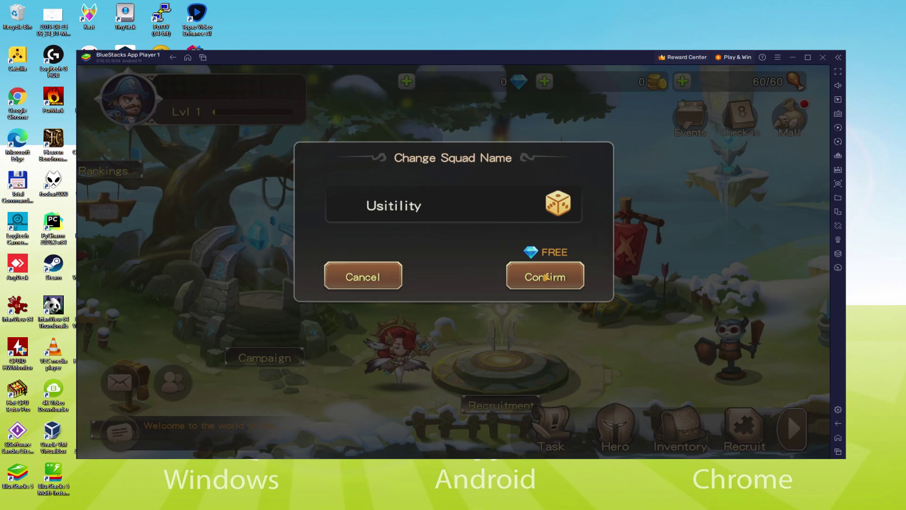
{"action": "left_click", "coordinate": [546, 277]}
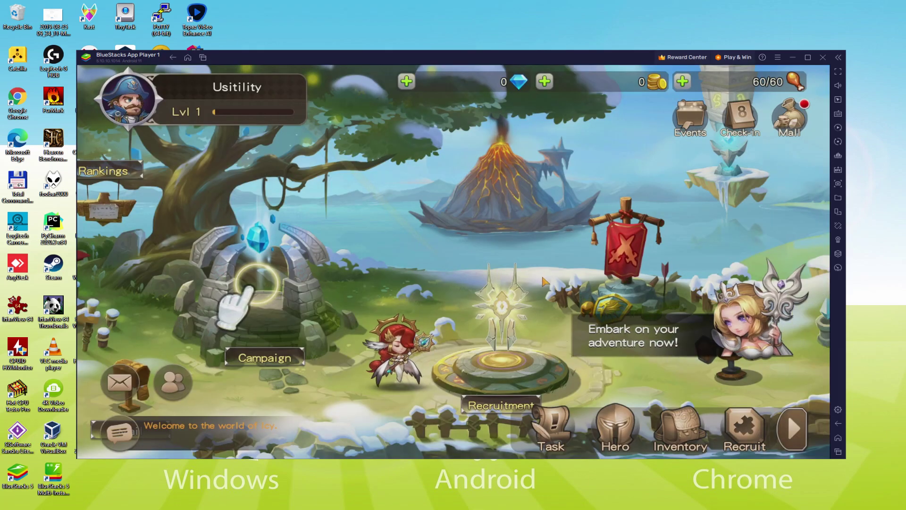
Enter the first stage of campaign Chapter 1 - New Journey and go to its squad formation screen.
{"action": "left_click", "coordinate": [264, 309]}
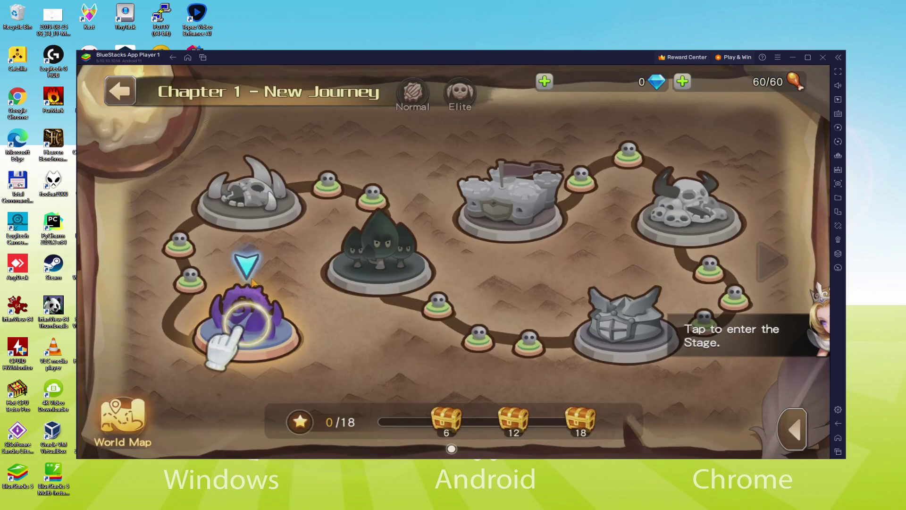
{"action": "left_click", "coordinate": [255, 332]}
{"action": "left_click", "coordinate": [651, 394]}
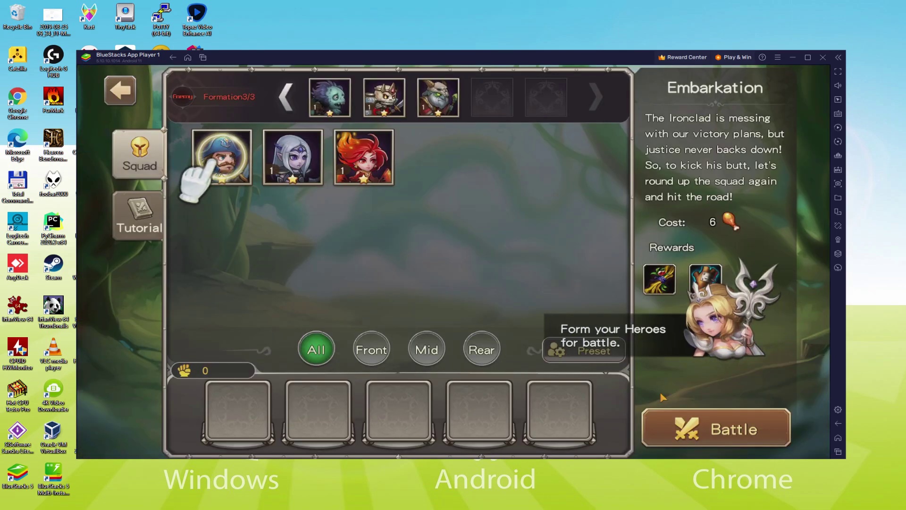
Add the Captain, Shadow and the flame-haired hero to the squad for the Embarkation stage and start the battle.
{"action": "left_click", "coordinate": [222, 156]}
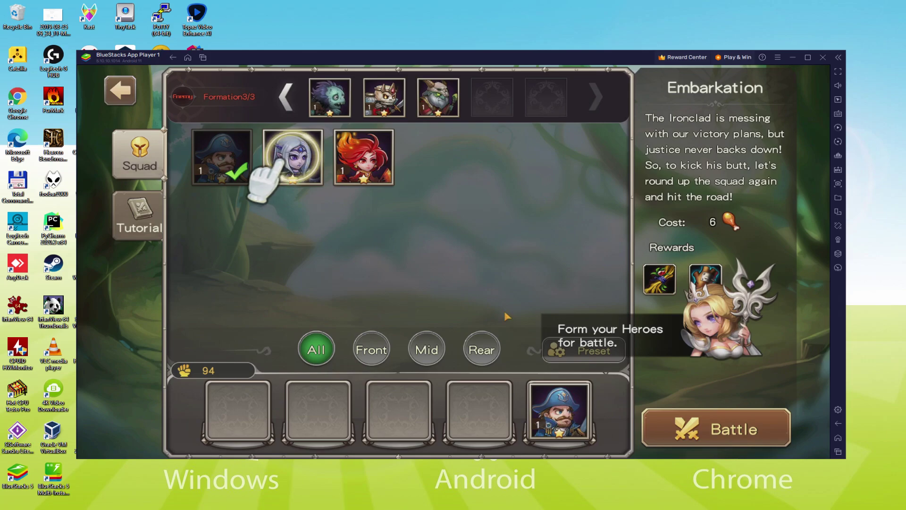
{"action": "left_click", "coordinate": [293, 156]}
{"action": "left_click", "coordinate": [364, 156]}
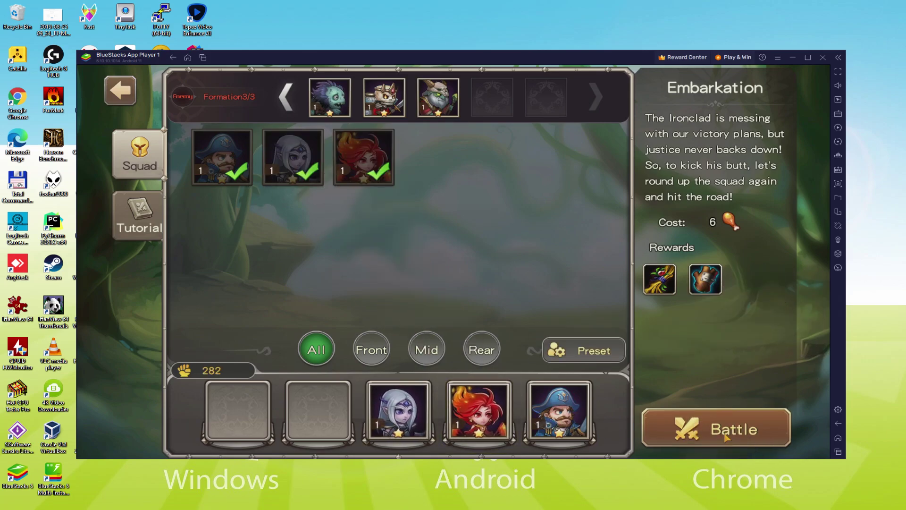
{"action": "left_click", "coordinate": [726, 438]}
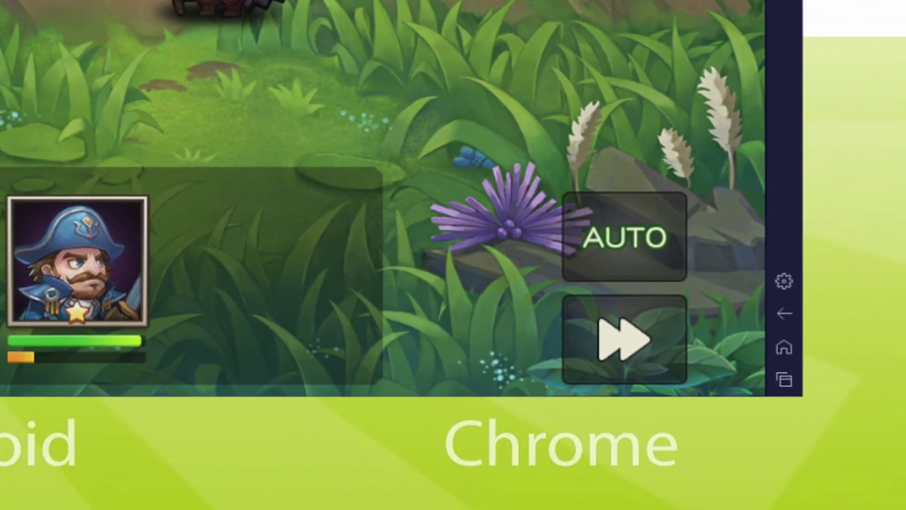
Open the BlueStacks device settings.
{"action": "key", "text": "ctrl+shift+i"}
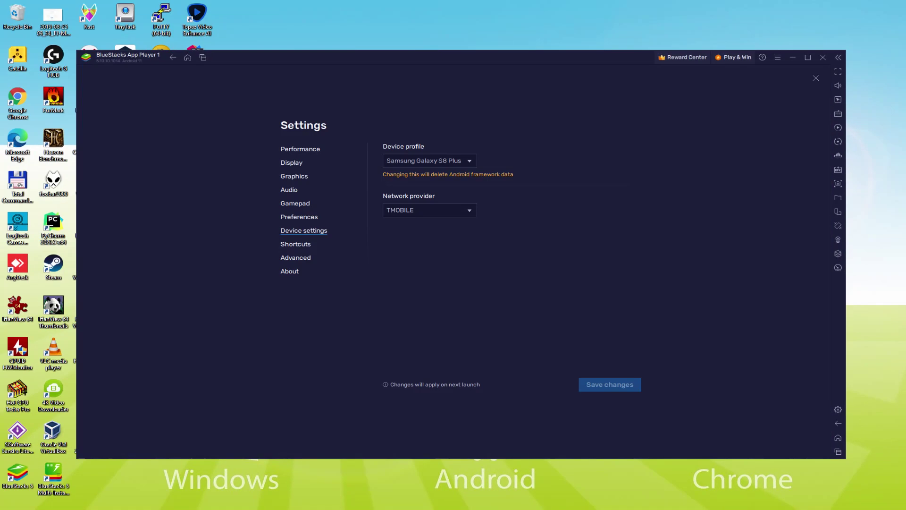